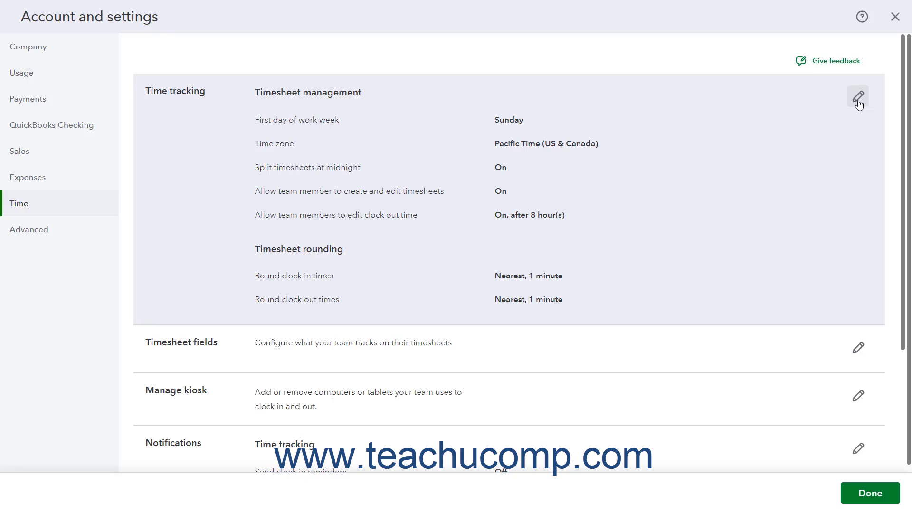
Step: Edit the time tracking settings and set the time zone to Eastern Time (US & Canada)
{"action": "left_click", "coordinate": [857, 98]}
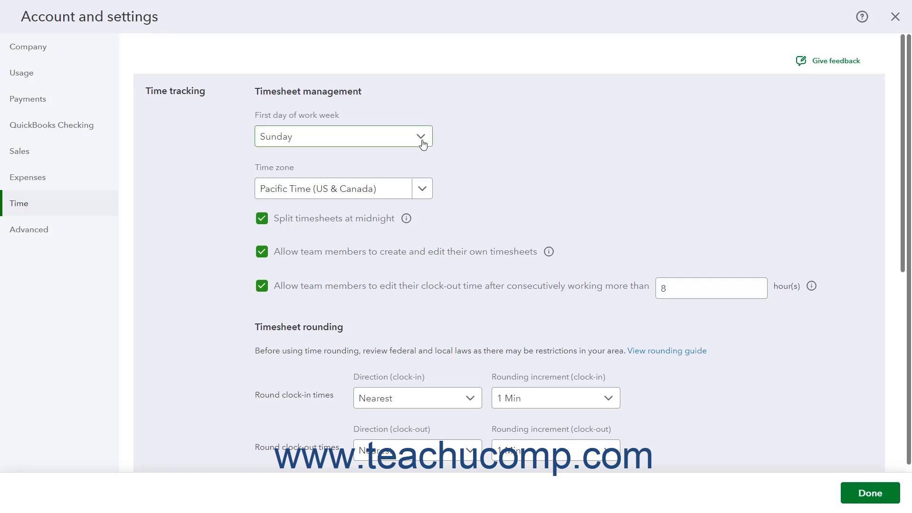
{"action": "left_click", "coordinate": [422, 189]}
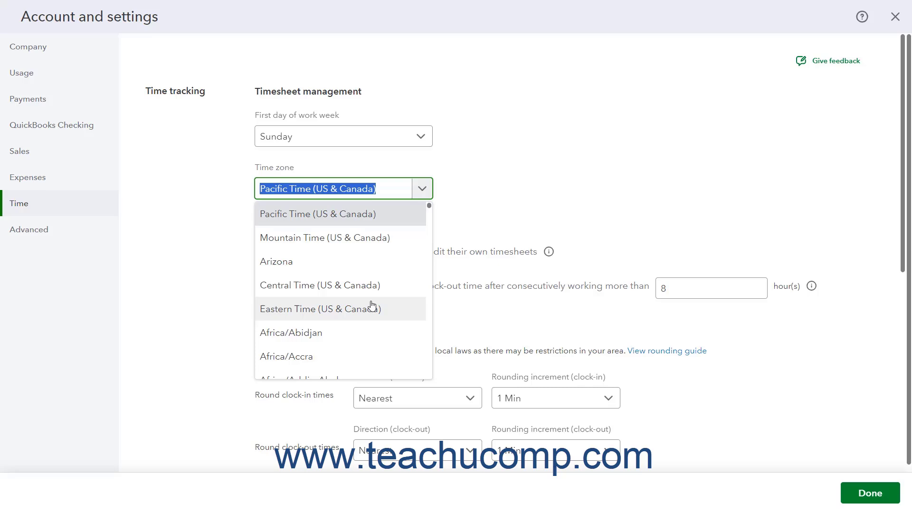
{"action": "left_click", "coordinate": [371, 308]}
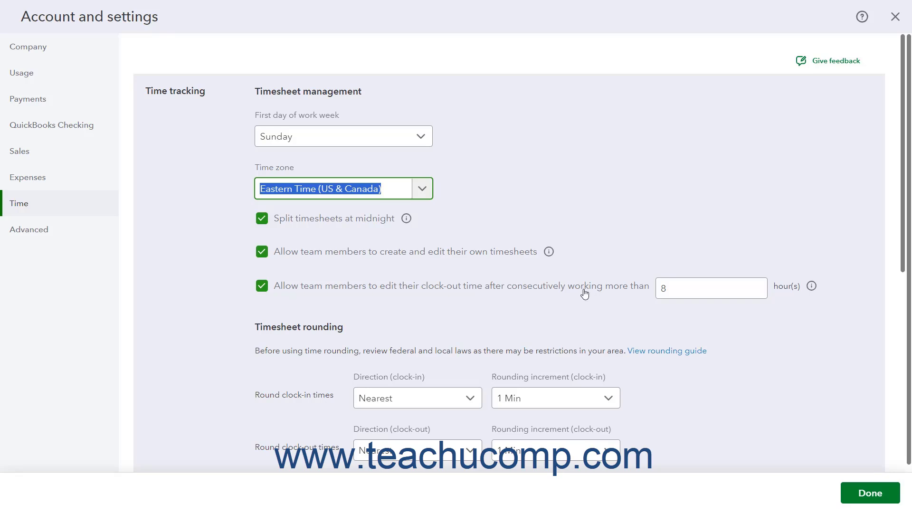
Step: Check the clock-out edit threshold and the clock-in rounding direction and increment options, then save the time tracking settings
{"action": "left_click", "coordinate": [666, 284]}
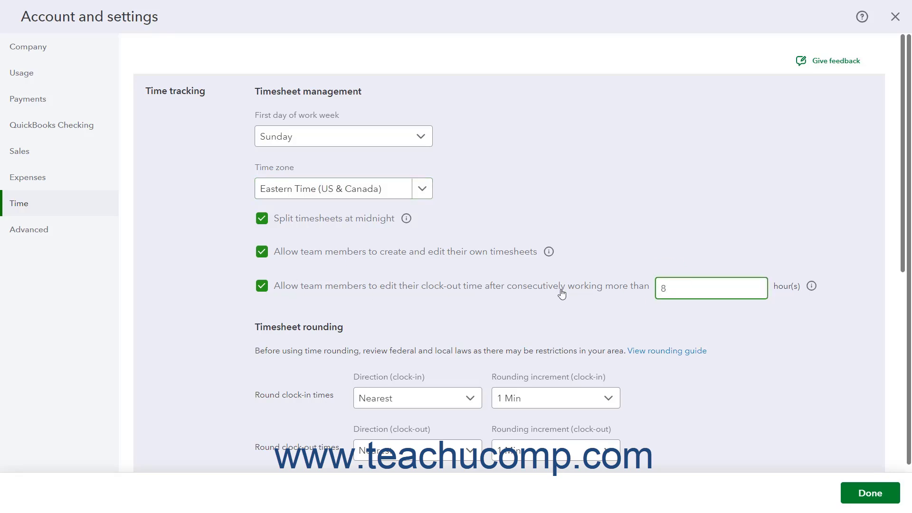
{"action": "scroll", "coordinate": [297, 308], "scroll_direction": "down", "scroll_amount": 2}
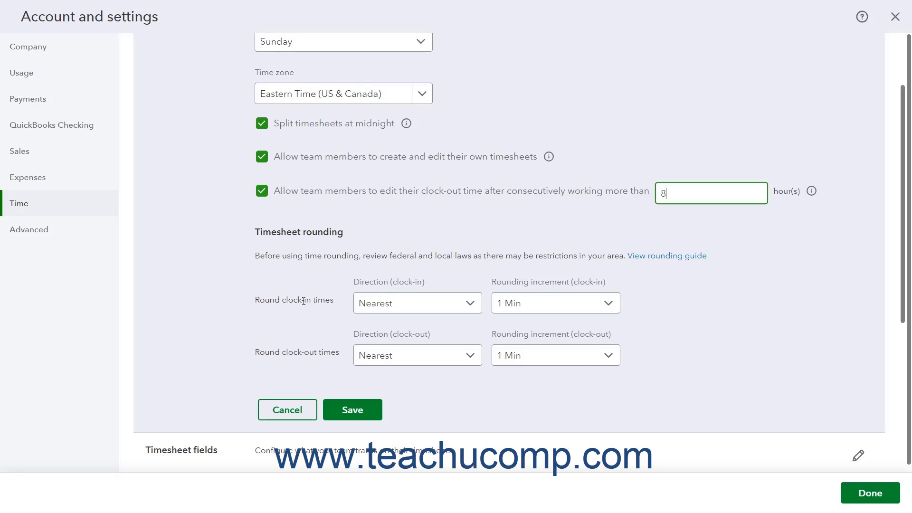
{"action": "left_click", "coordinate": [470, 304]}
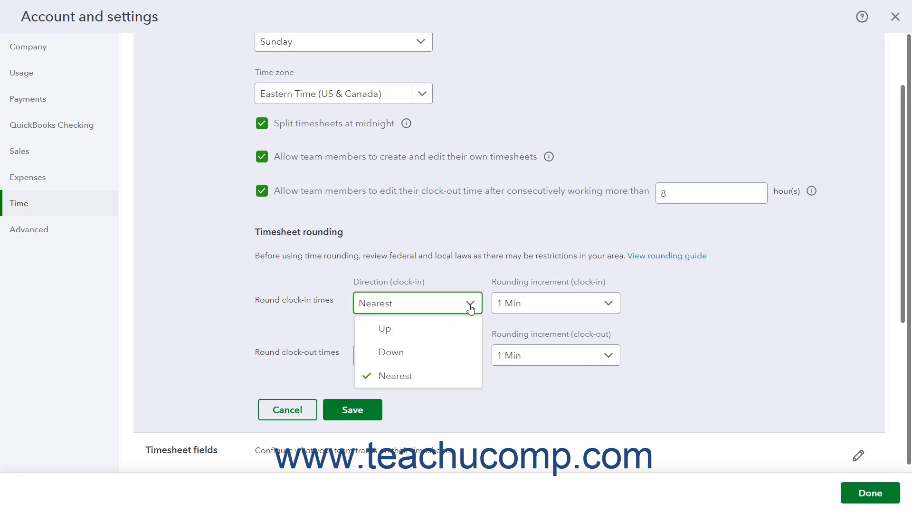
{"action": "left_click", "coordinate": [471, 306]}
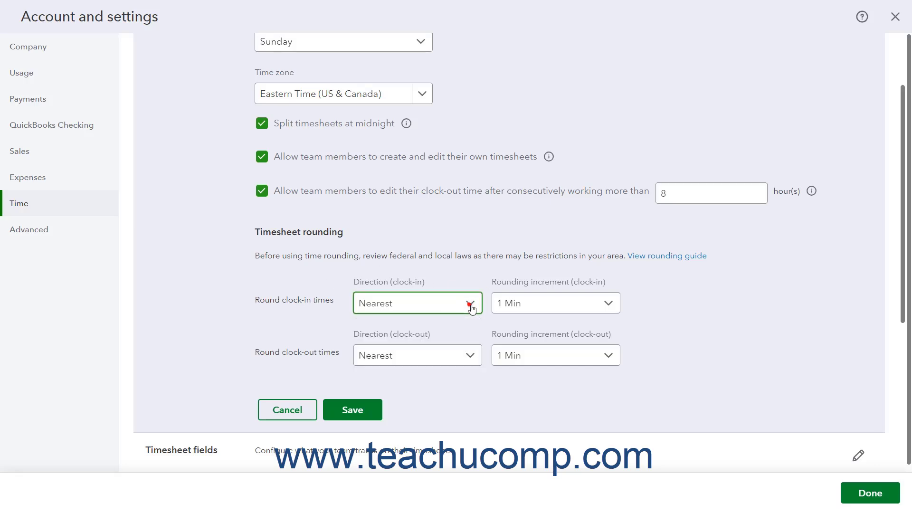
{"action": "left_click", "coordinate": [616, 314]}
{"action": "left_click", "coordinate": [615, 311]}
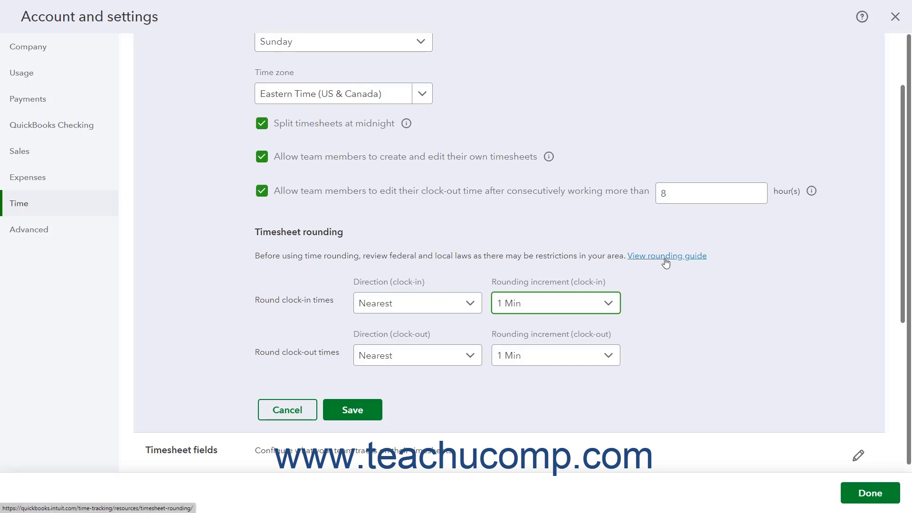
{"action": "left_click", "coordinate": [355, 409]}
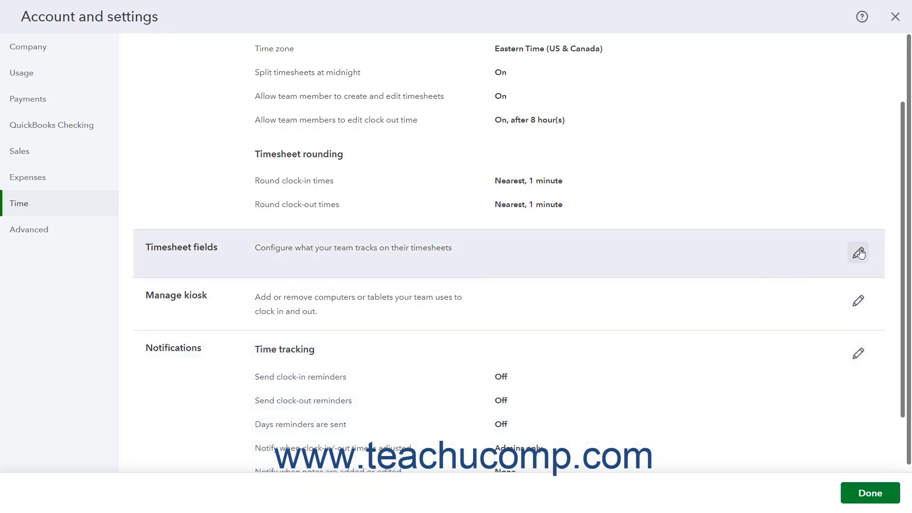
Step: Review the timesheet customization fields and their preview, leaving without saving
{"action": "left_click", "coordinate": [859, 253]}
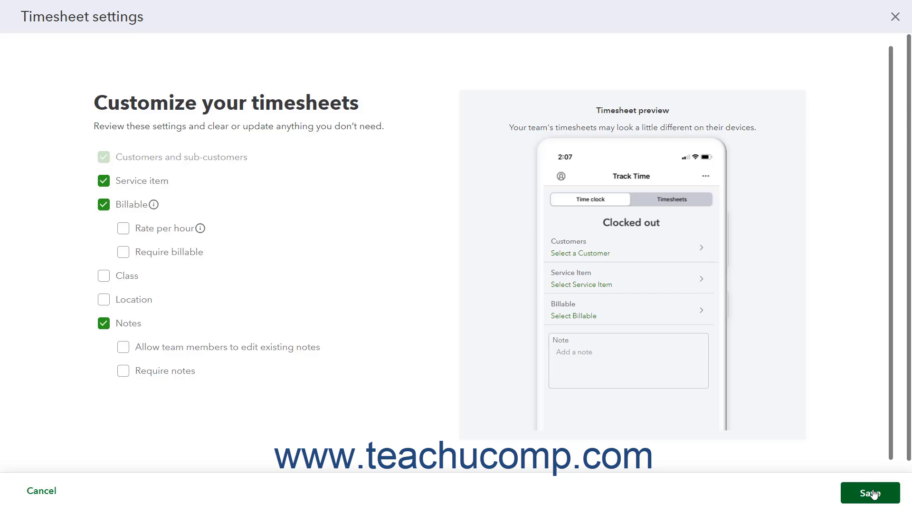
{"action": "left_click", "coordinate": [46, 492]}
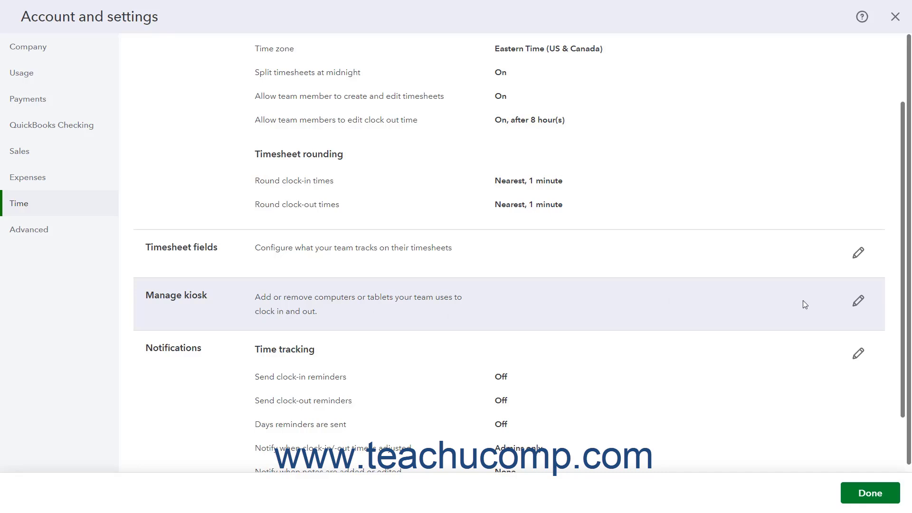
Step: Review the kiosk manager's inactivity timer, the options for adding a device, and the location recording options
{"action": "left_click", "coordinate": [858, 302]}
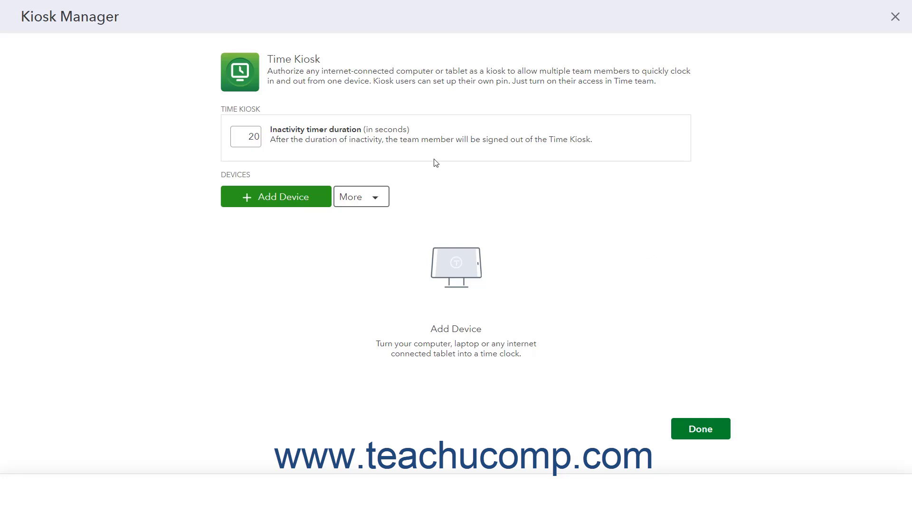
{"action": "left_click", "coordinate": [246, 137]}
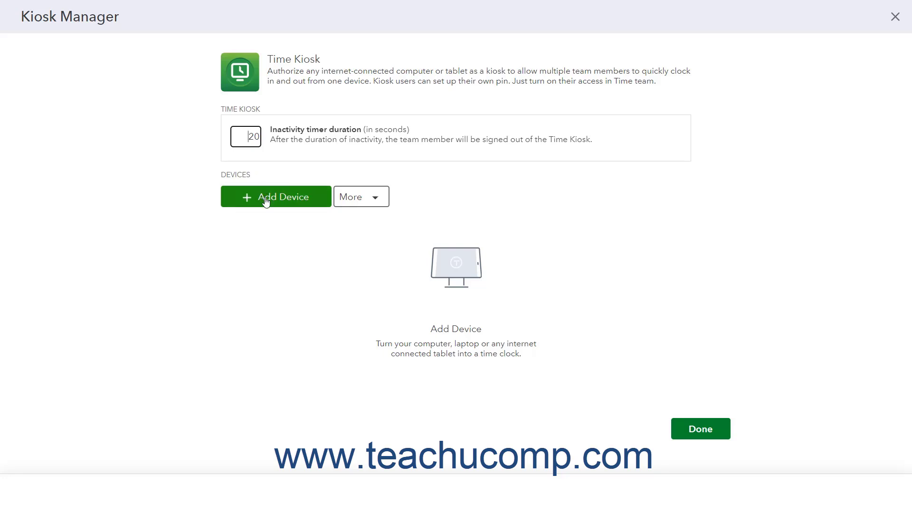
{"action": "left_click", "coordinate": [321, 204]}
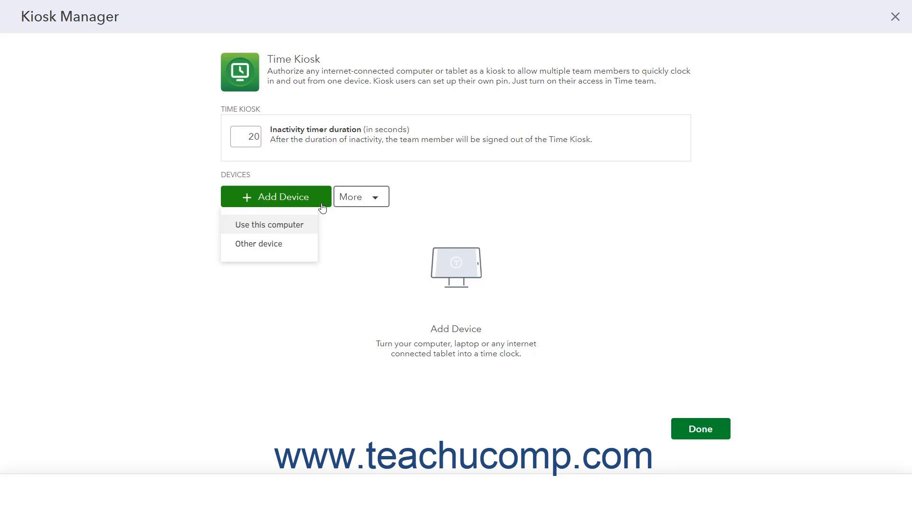
{"action": "left_click", "coordinate": [365, 207]}
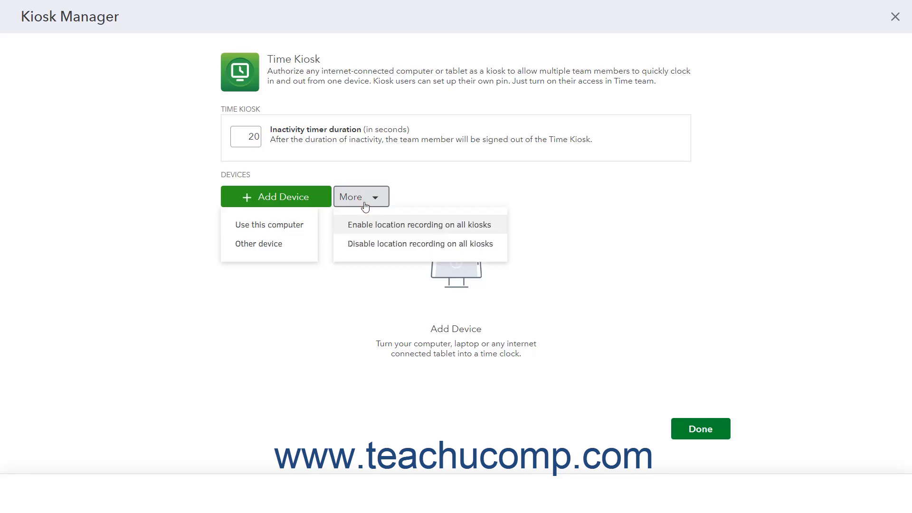
{"action": "left_click", "coordinate": [697, 437]}
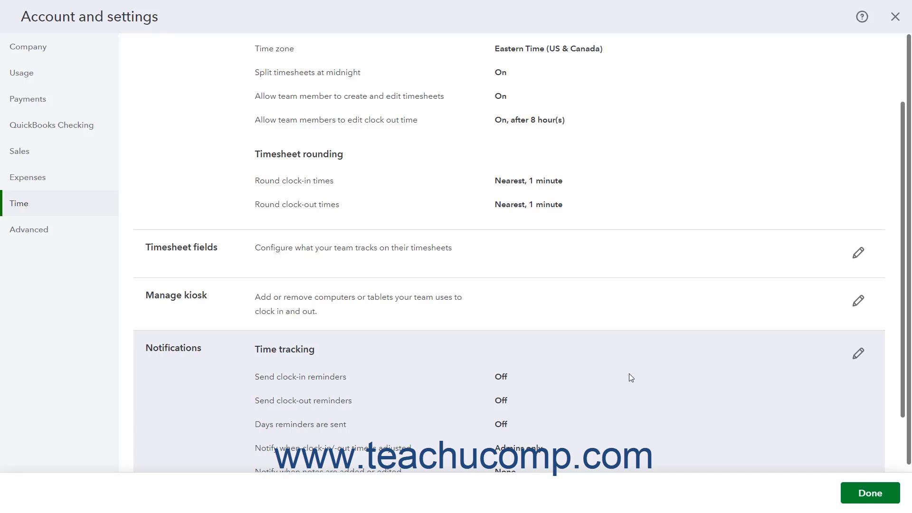
Step: Enable the email clock-out reminder in the time tracking notifications and review the choice of reminder days
{"action": "scroll", "coordinate": [565, 292], "scroll_direction": "down", "scroll_amount": 2}
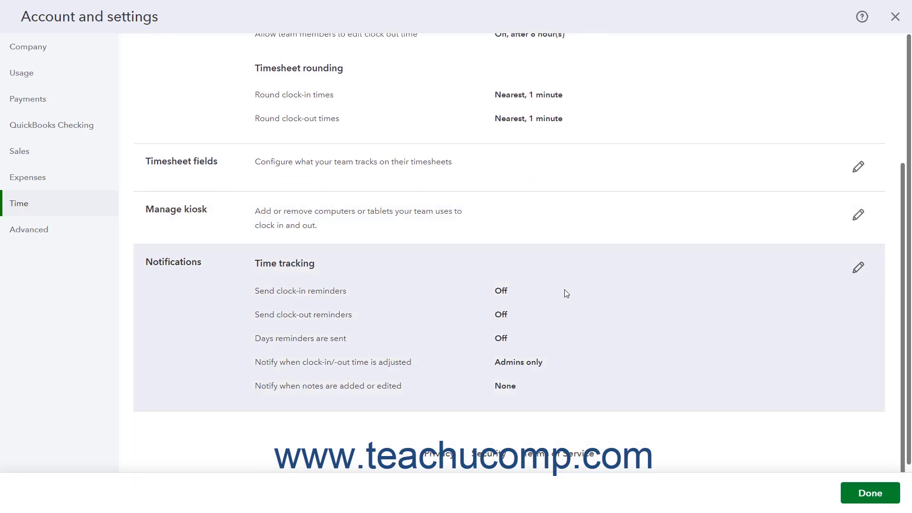
{"action": "left_click", "coordinate": [856, 269]}
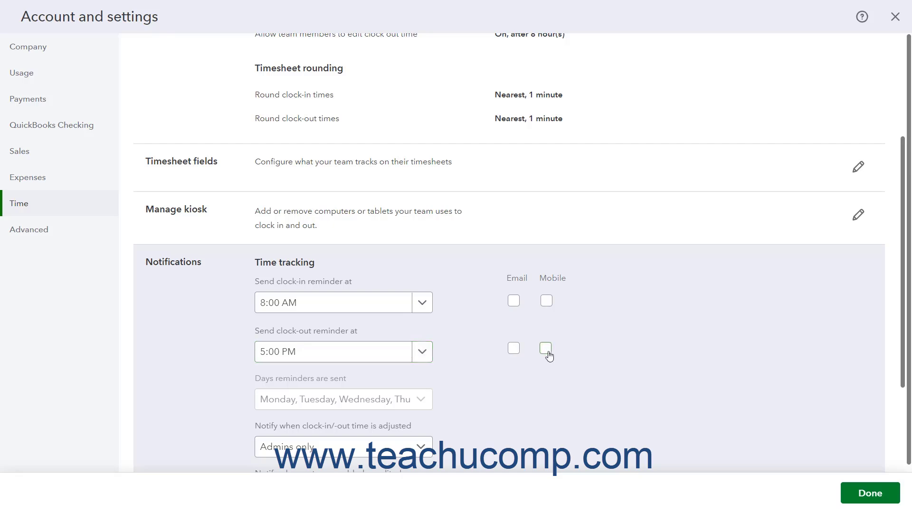
{"action": "left_click", "coordinate": [513, 349]}
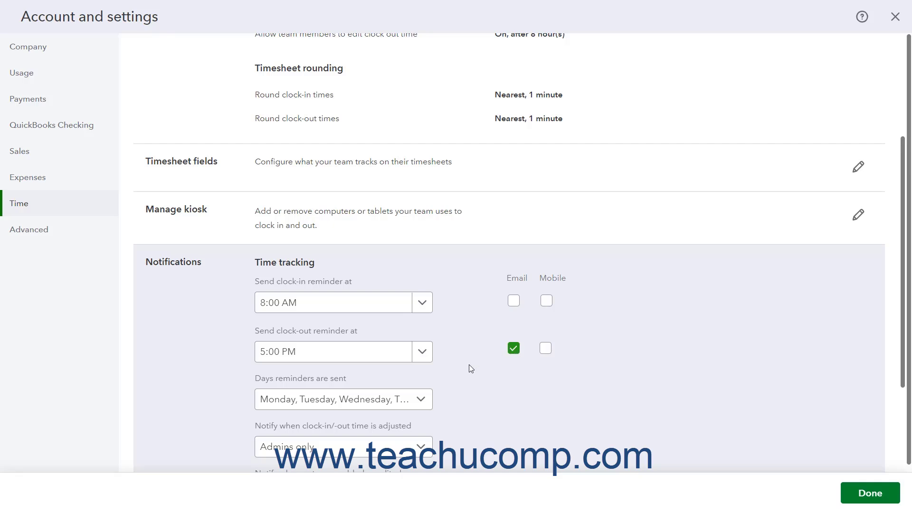
{"action": "left_click", "coordinate": [422, 404]}
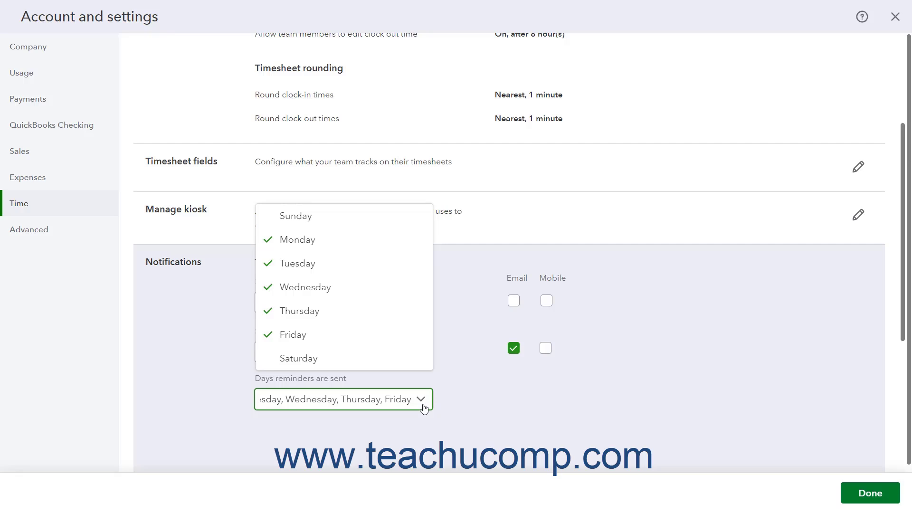
{"action": "left_click", "coordinate": [422, 406]}
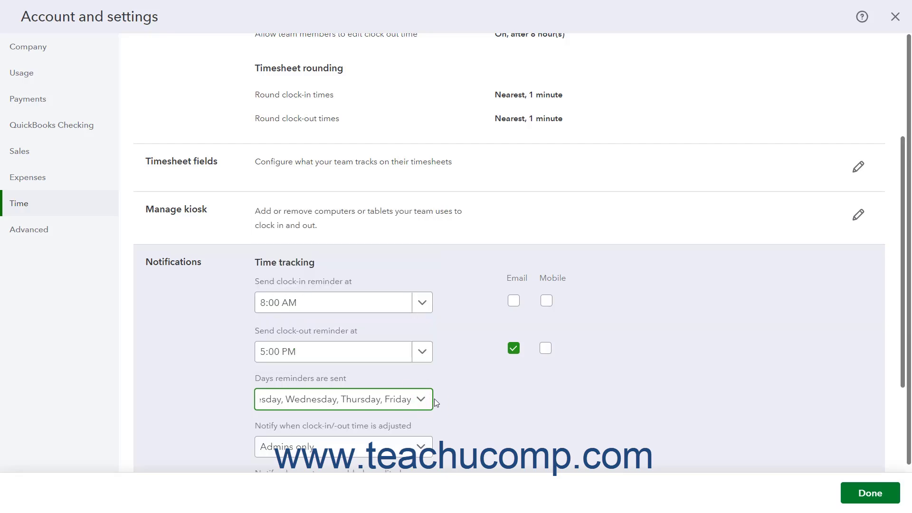
Step: Review the recipient options for notifications about adjusted clock-in/-out times and about added or edited notes
{"action": "scroll", "coordinate": [465, 401], "scroll_direction": "down", "scroll_amount": 2}
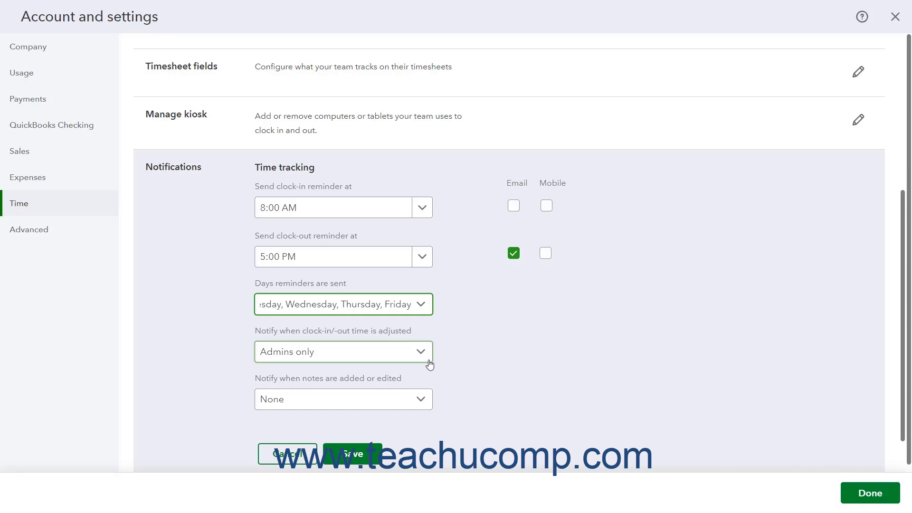
{"action": "left_click", "coordinate": [429, 364]}
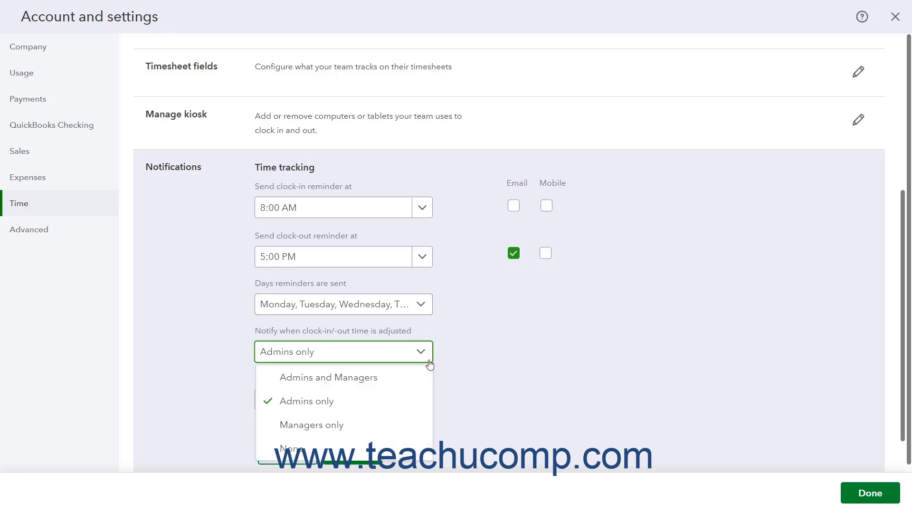
{"action": "left_click", "coordinate": [429, 364]}
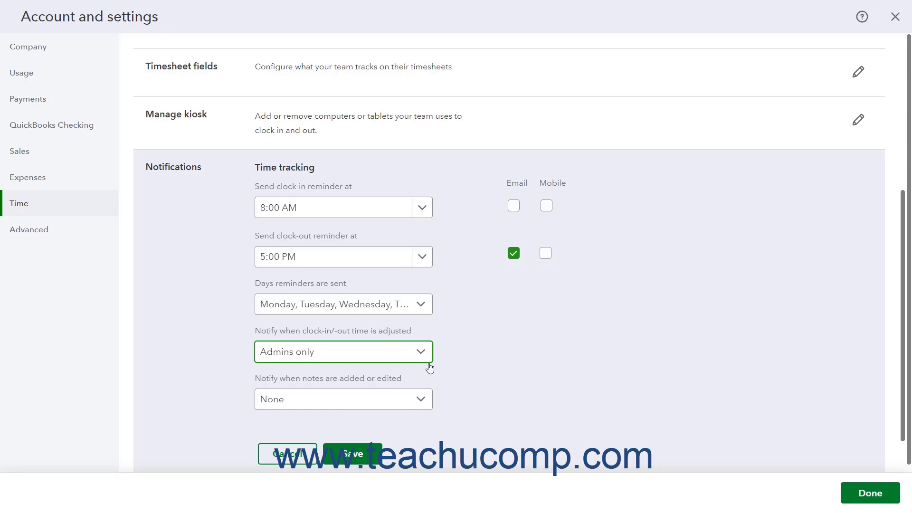
{"action": "left_click", "coordinate": [420, 407]}
{"action": "left_click", "coordinate": [420, 407]}
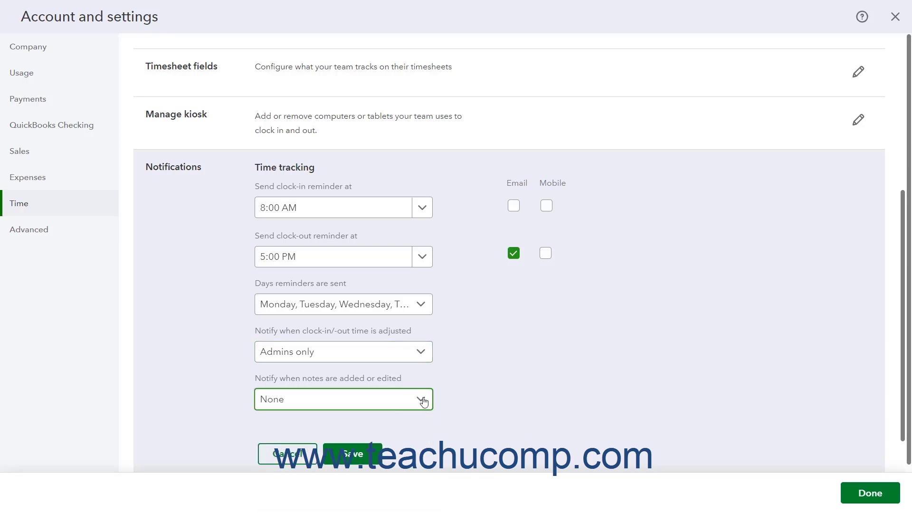
Step: Disable the email clock-out reminder and save the notification settings, leaving the account settings
{"action": "left_click", "coordinate": [513, 253]}
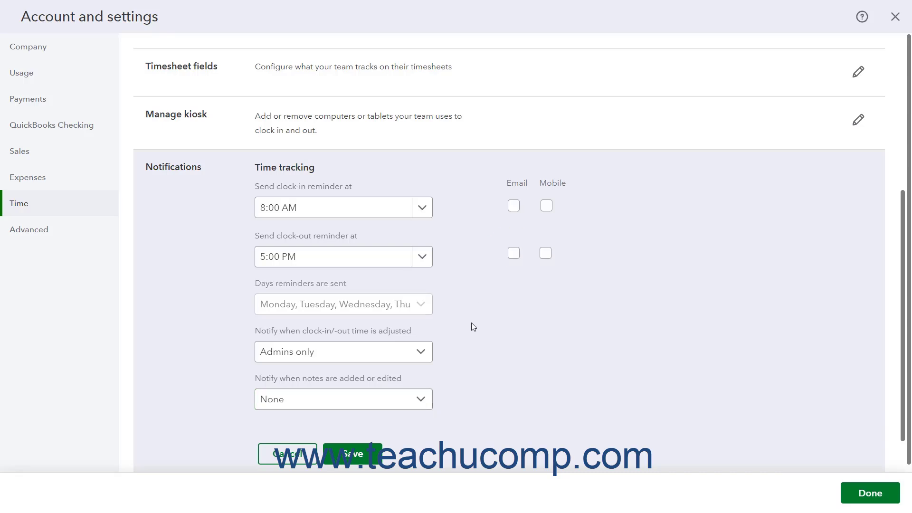
{"action": "left_click", "coordinate": [367, 454]}
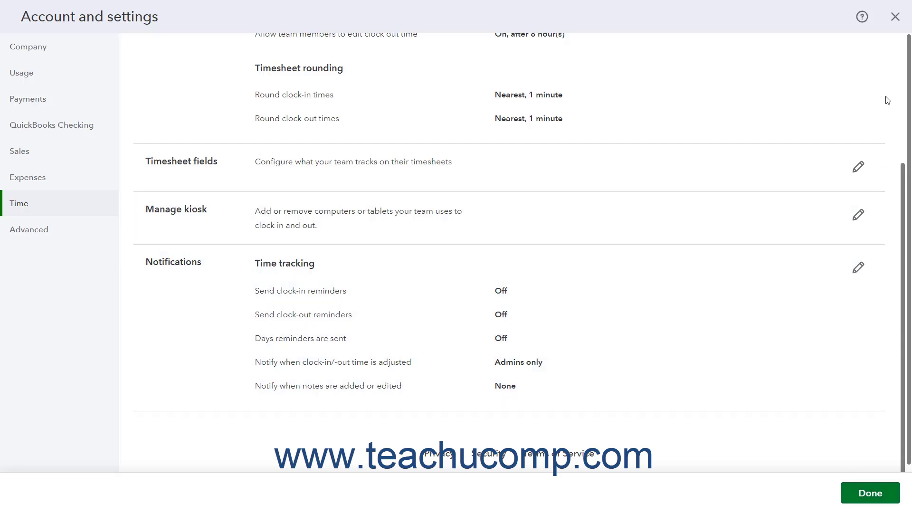
{"action": "left_click", "coordinate": [897, 21]}
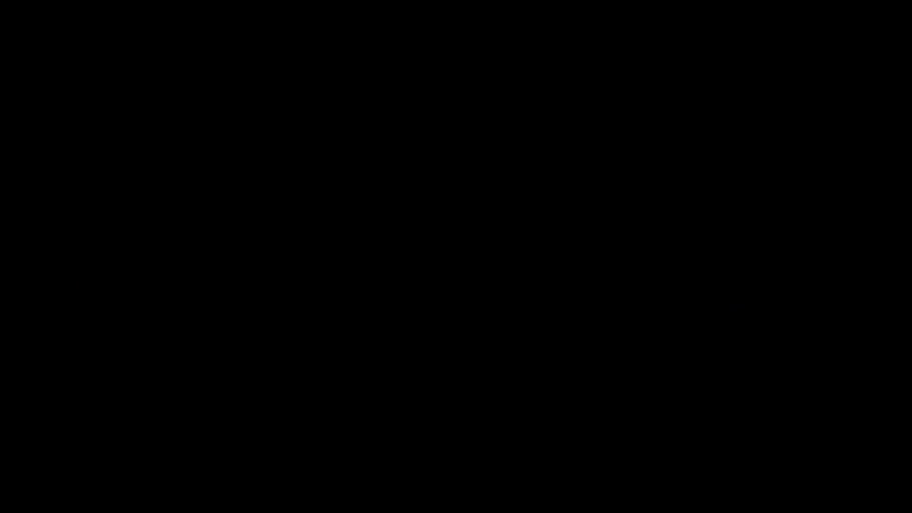